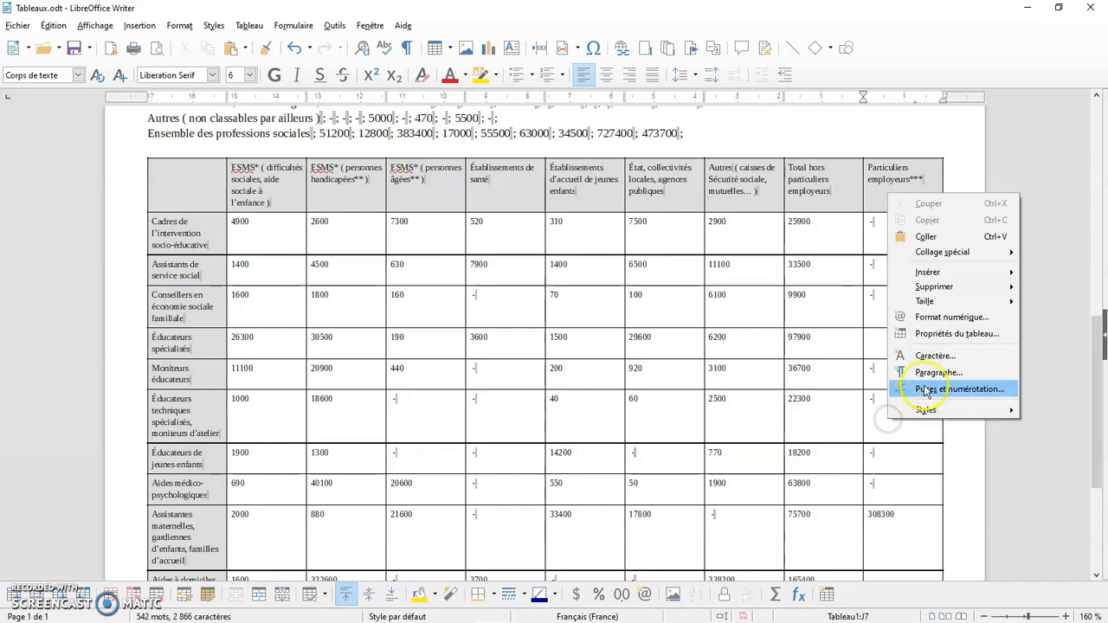
- Open the properties of the table and look through its border, column and general settings
{"action": "left_click", "coordinate": [871, 433]}
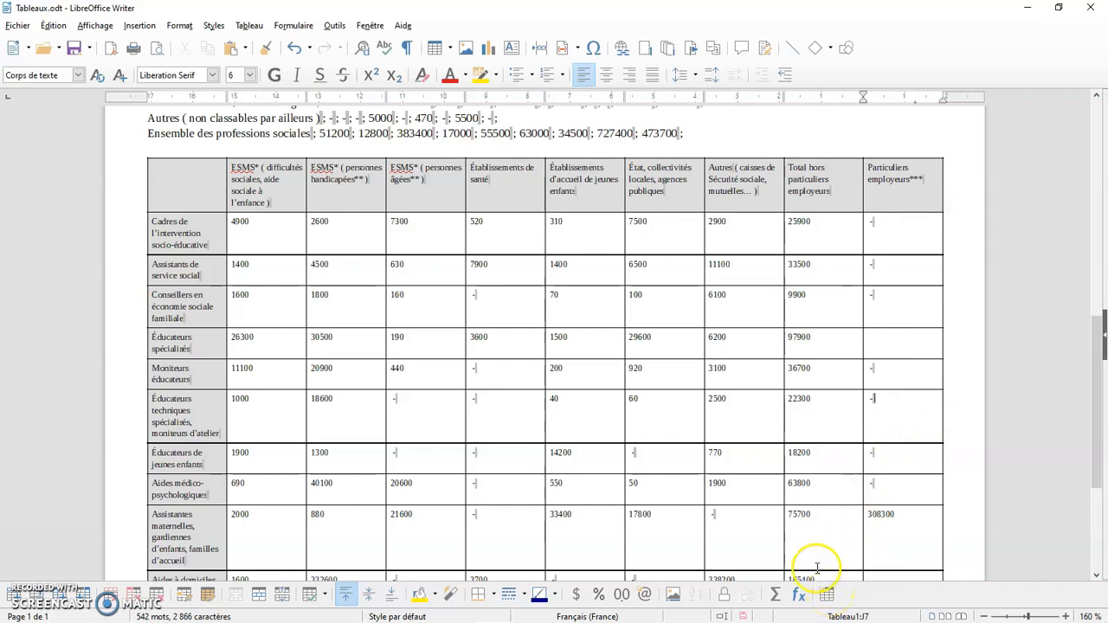
{"action": "left_click", "coordinate": [253, 33]}
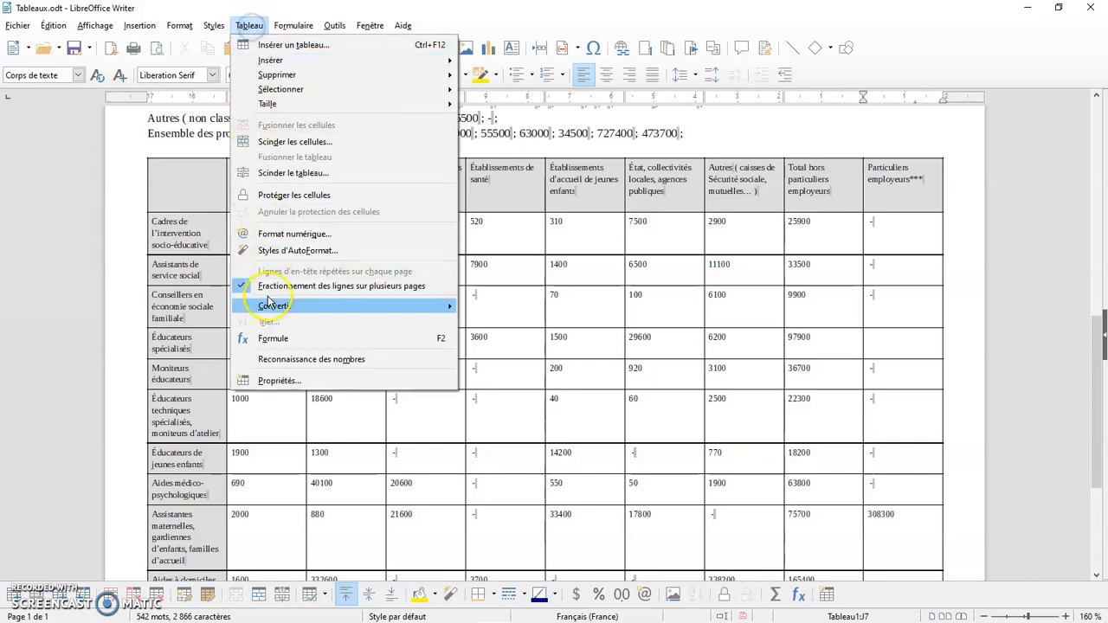
{"action": "left_click", "coordinate": [261, 381]}
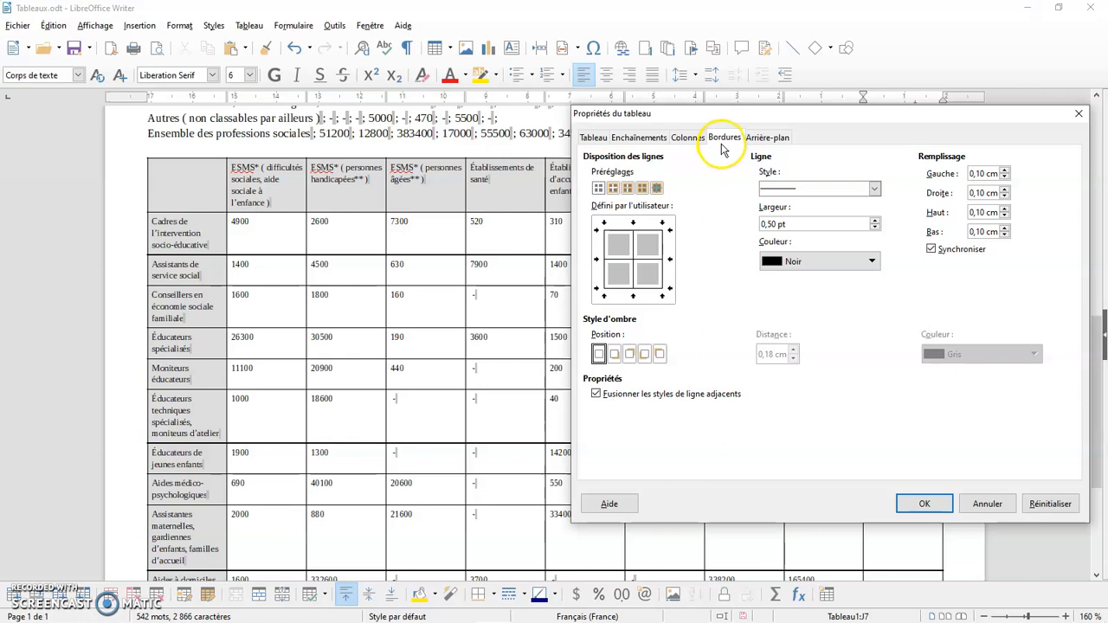
{"action": "left_click", "coordinate": [692, 142]}
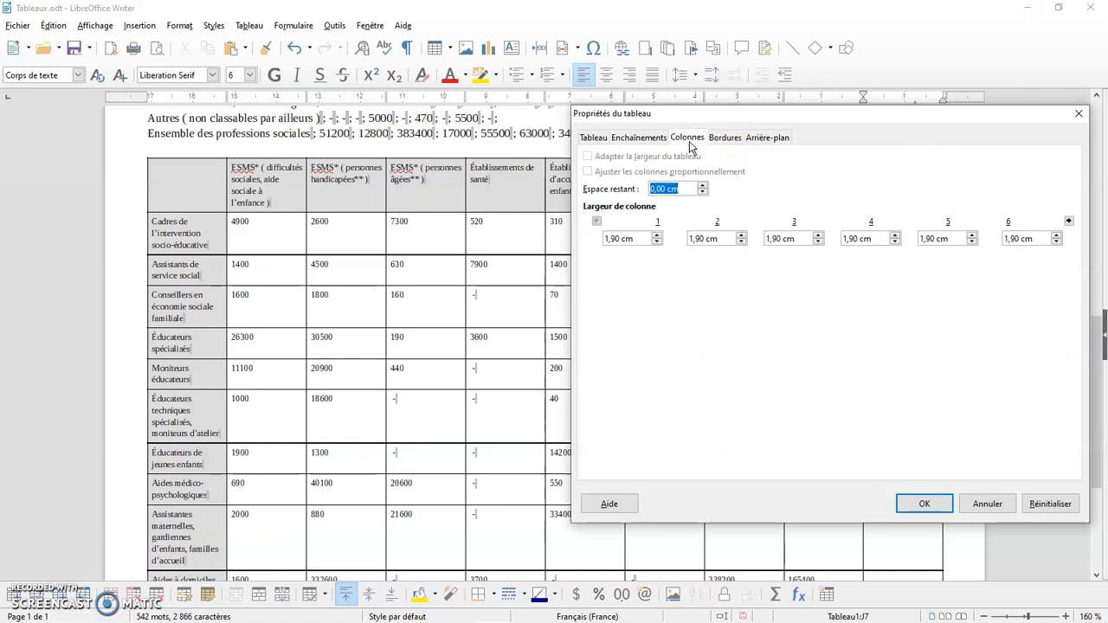
{"action": "left_click", "coordinate": [588, 173]}
{"action": "left_click", "coordinate": [592, 138]}
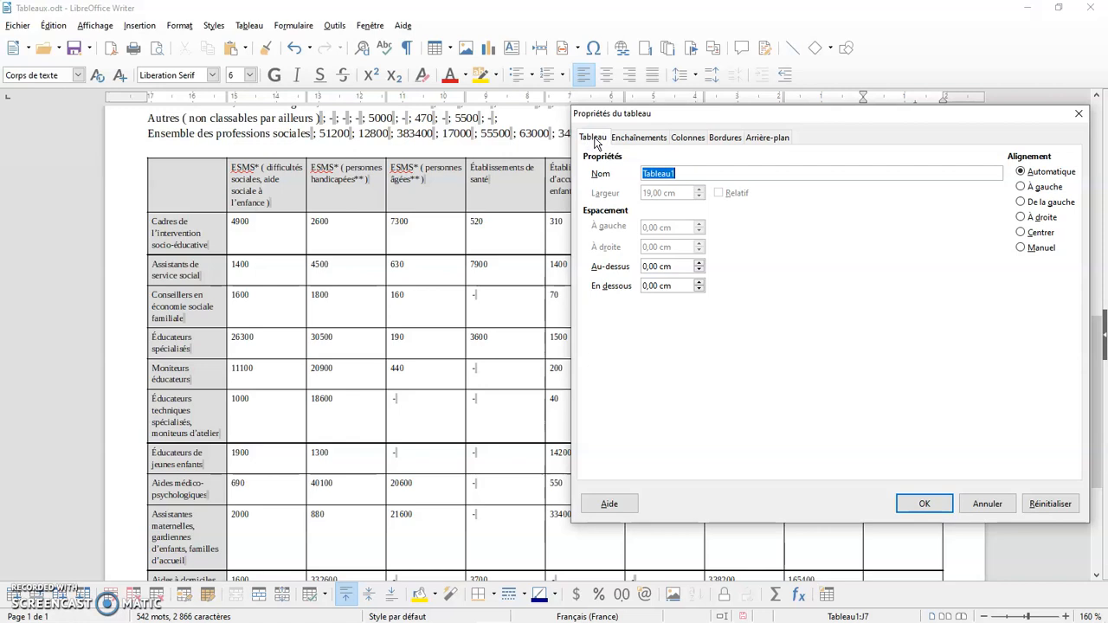
{"action": "left_click", "coordinate": [742, 219]}
{"action": "left_click", "coordinate": [706, 174]}
- Set the table's alignment to À gauche with a width of 18 cm and apply it
{"action": "left_click", "coordinate": [1021, 187]}
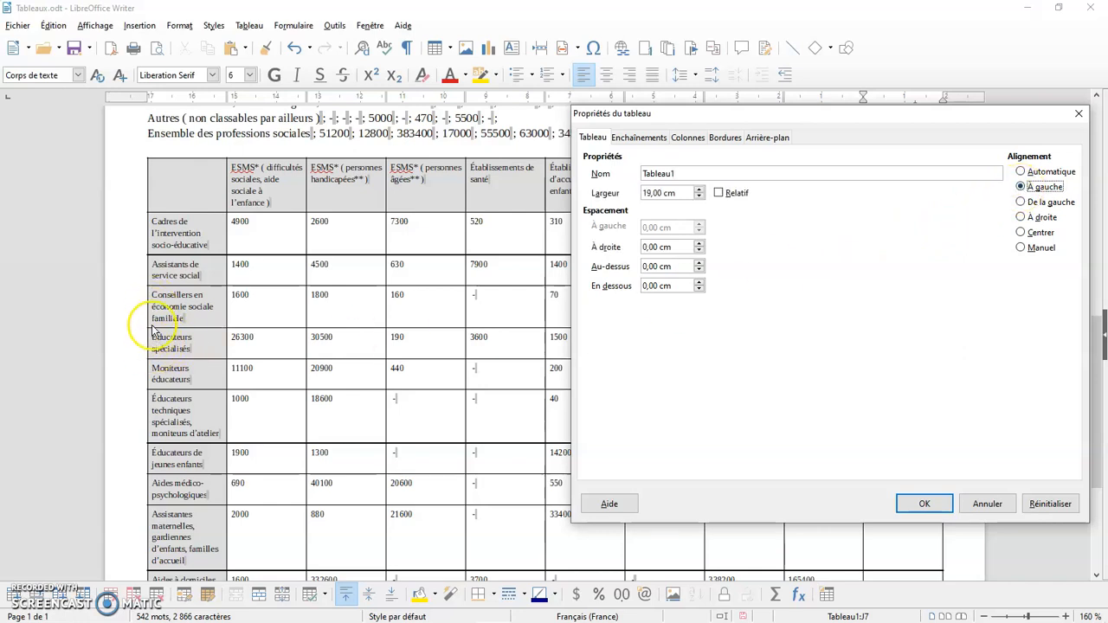
{"action": "left_click", "coordinate": [646, 194]}
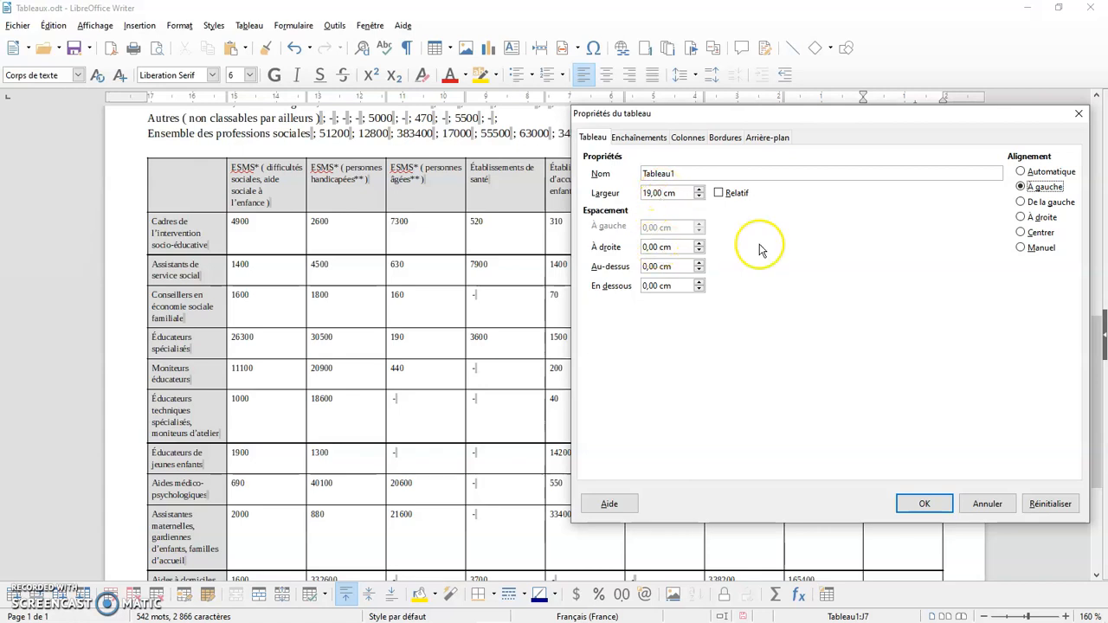
{"action": "left_click", "coordinate": [699, 198]}
{"action": "left_click", "coordinate": [700, 198]}
{"action": "left_click", "coordinate": [700, 197]}
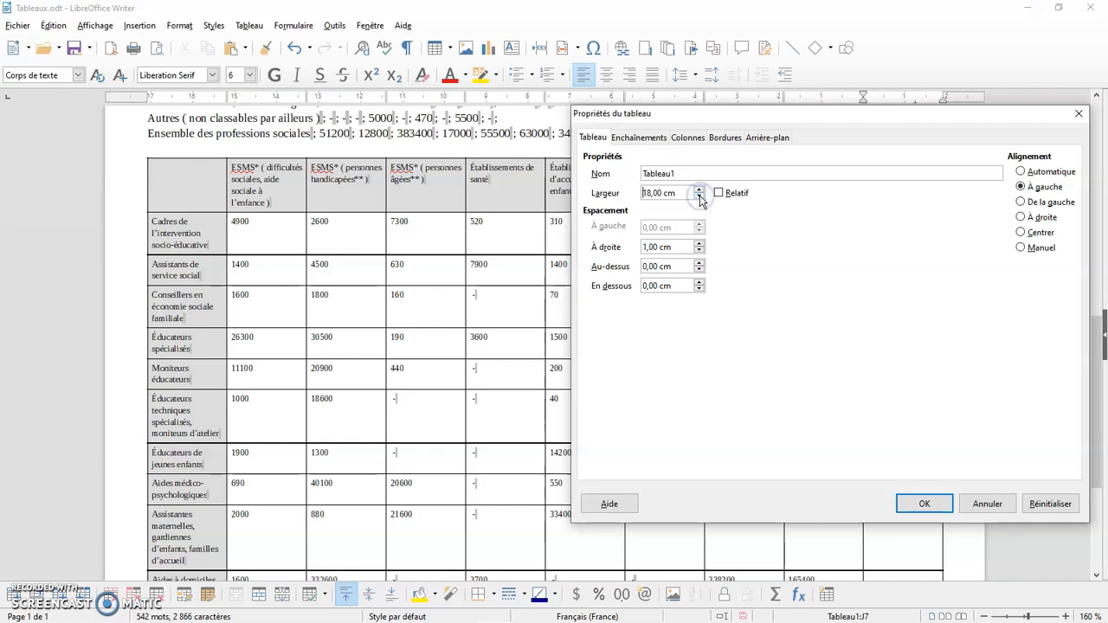
{"action": "left_click", "coordinate": [647, 246]}
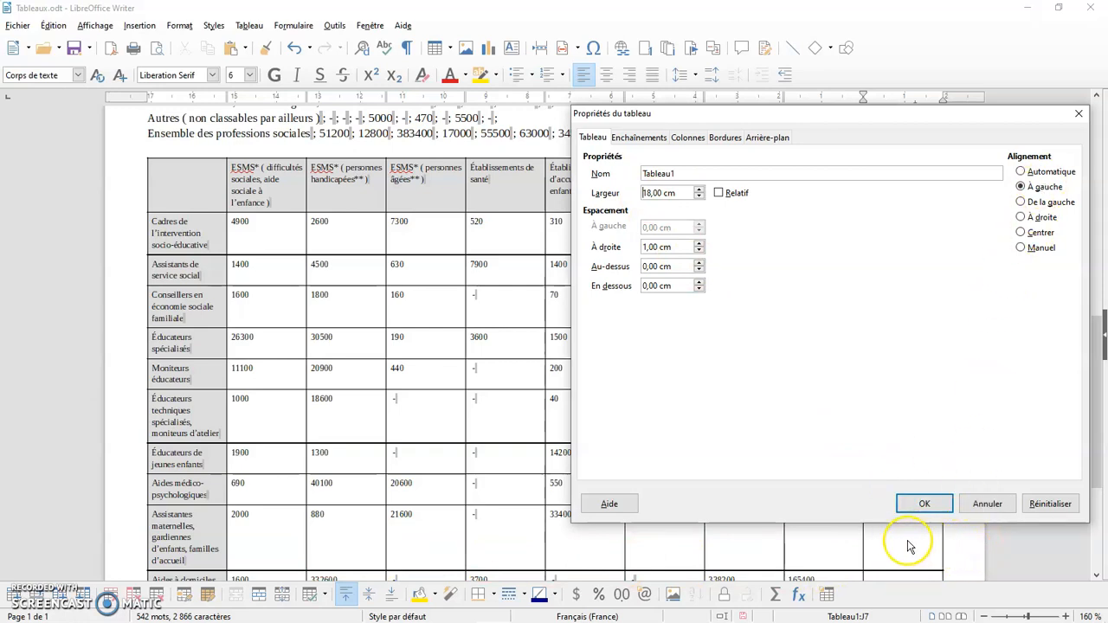
{"action": "left_click", "coordinate": [935, 504]}
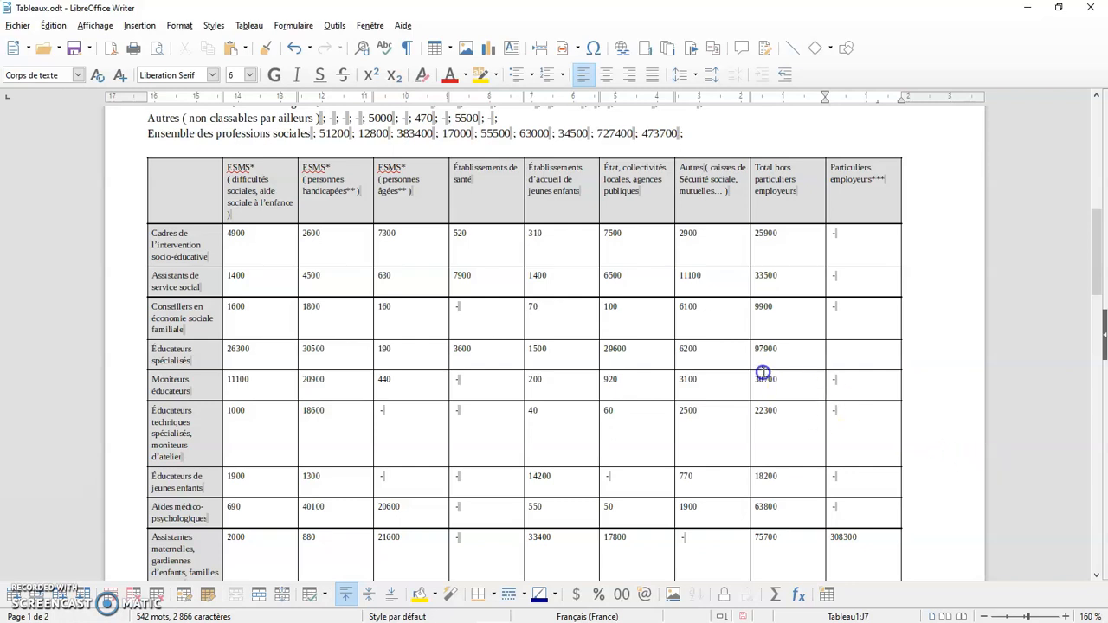
- Reopen the table's properties and view its width as a relative percentage, restoring the absolute unit
{"action": "right_click", "coordinate": [712, 321]}
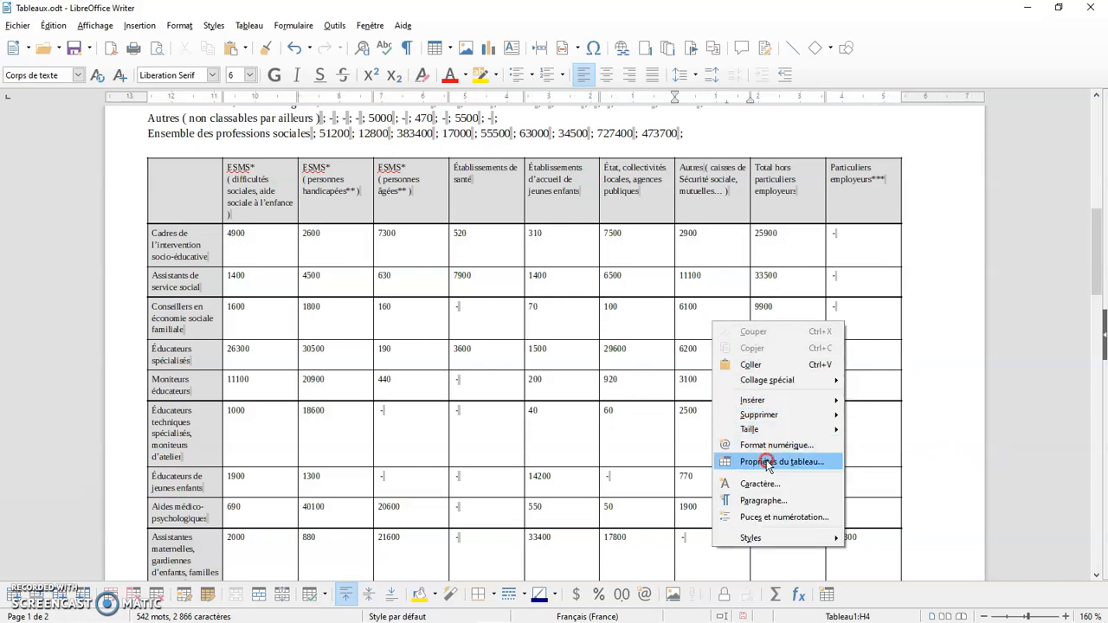
{"action": "left_click", "coordinate": [768, 463]}
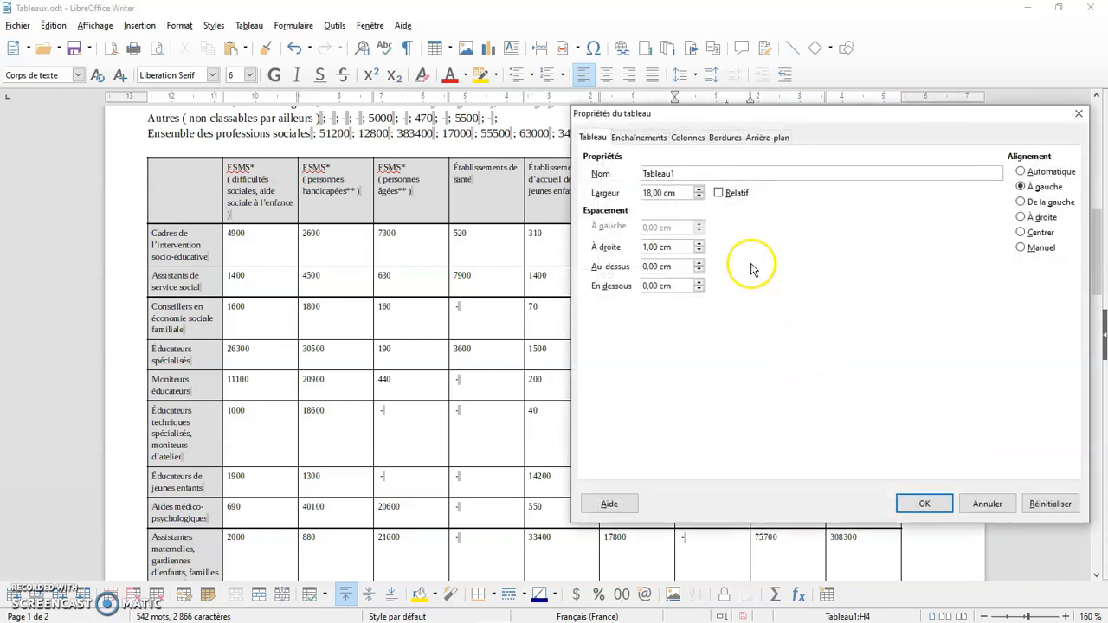
{"action": "left_click", "coordinate": [719, 193]}
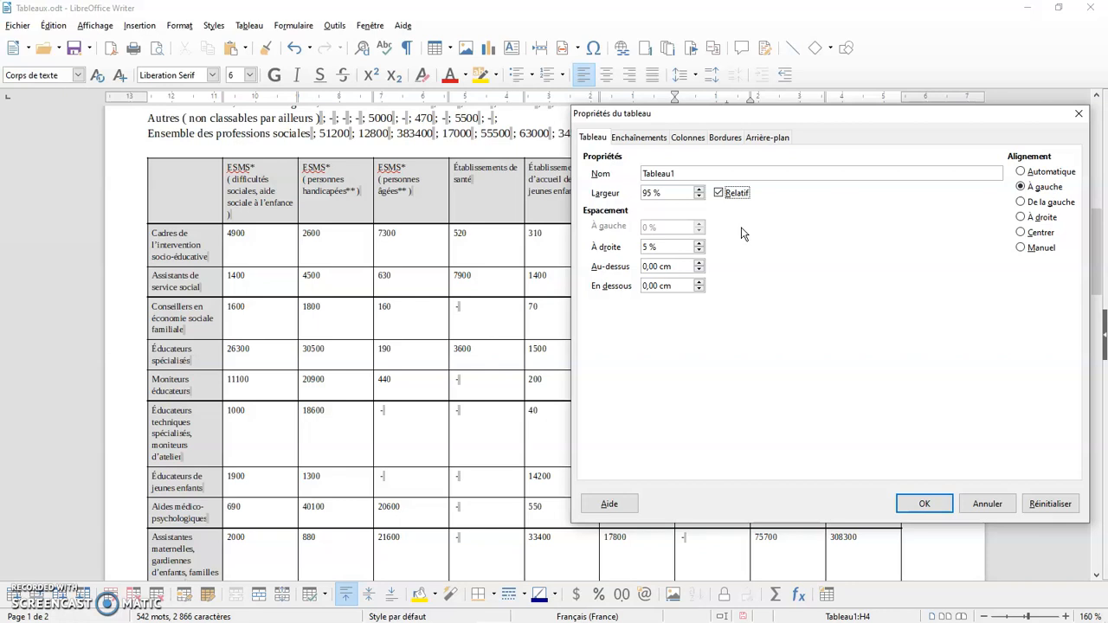
{"action": "left_click", "coordinate": [720, 193]}
- Set the table's alignment to De la gauche with an 18 cm width and 0.50 cm left spacing, and apply it
{"action": "left_click", "coordinate": [1022, 203]}
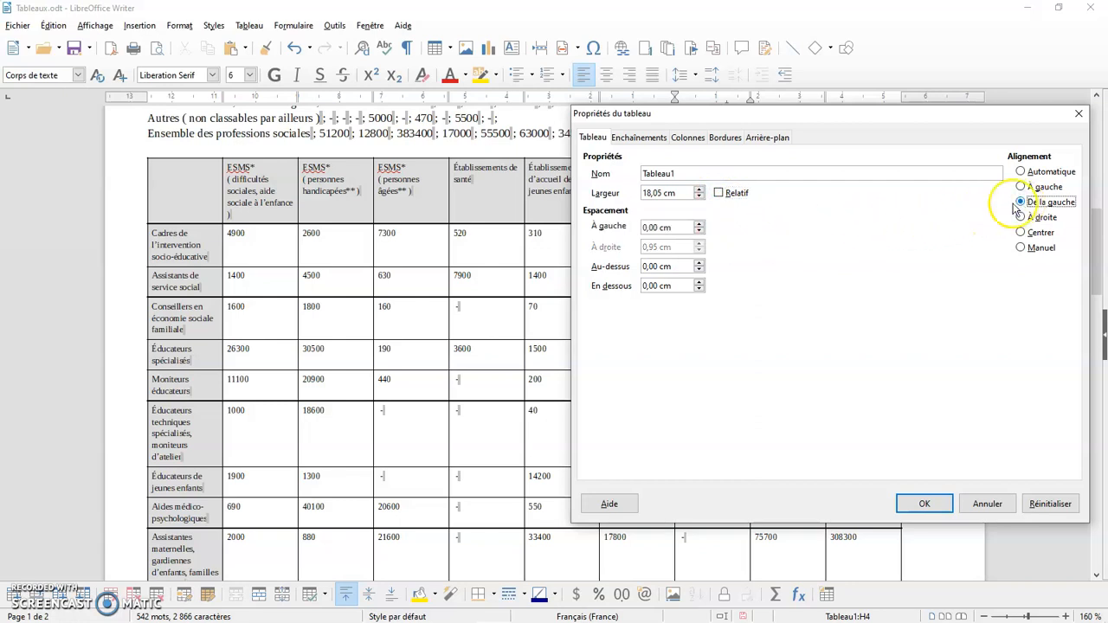
{"action": "left_click", "coordinate": [699, 197]}
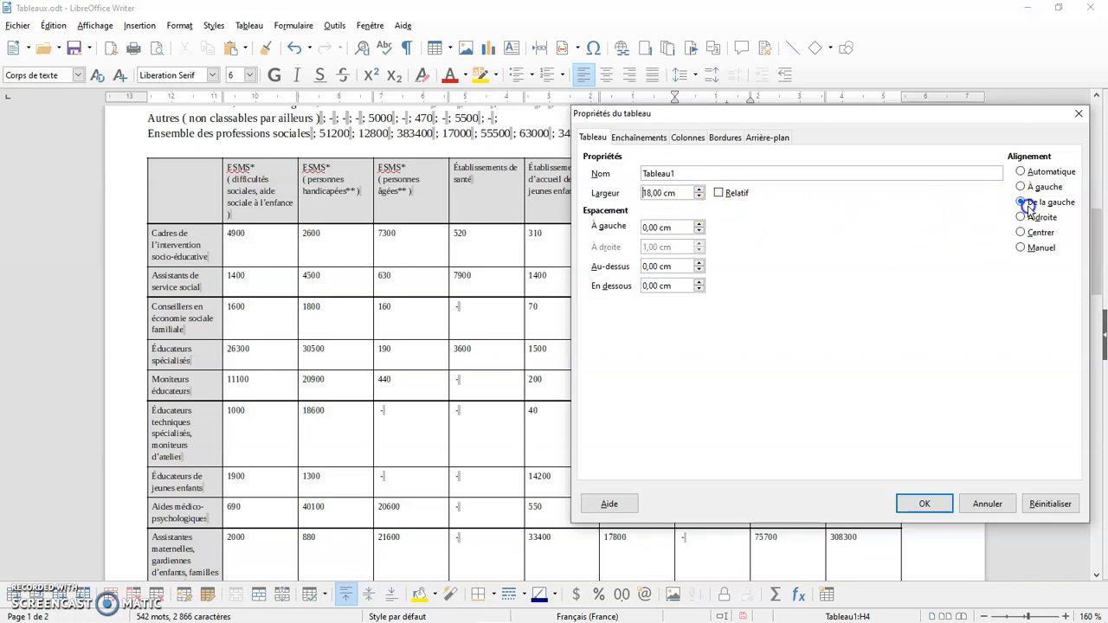
{"action": "left_click", "coordinate": [700, 225]}
{"action": "left_click", "coordinate": [700, 226]}
{"action": "left_click", "coordinate": [700, 225]}
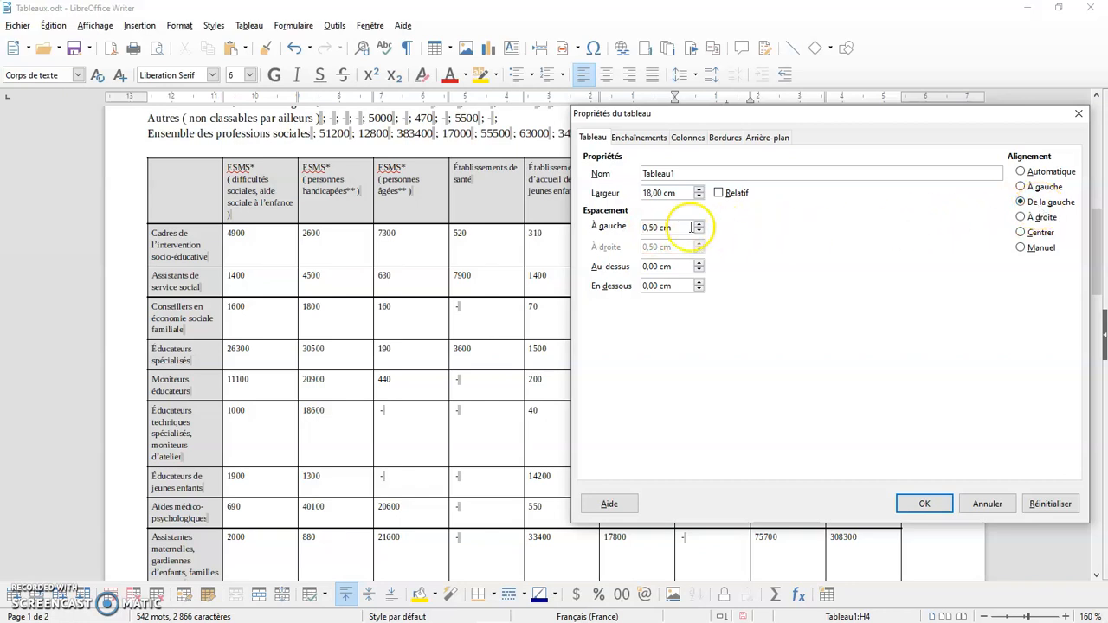
{"action": "left_click", "coordinate": [659, 194]}
{"action": "left_click", "coordinate": [923, 504]}
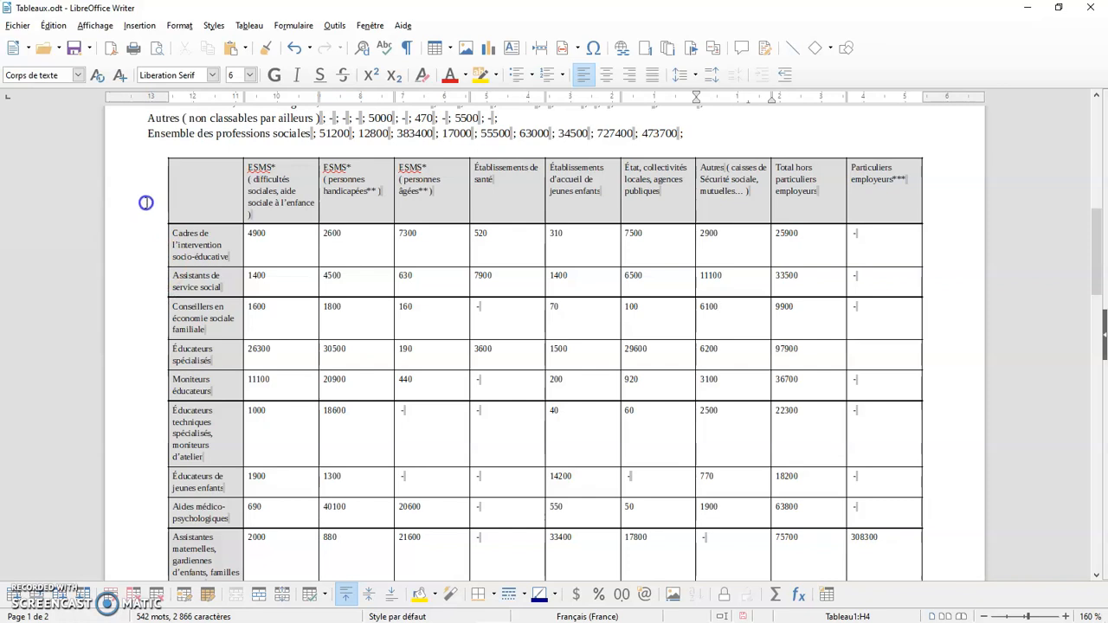
- Reduce the table's width to 16 cm in its properties and apply it
{"action": "right_click", "coordinate": [738, 258]}
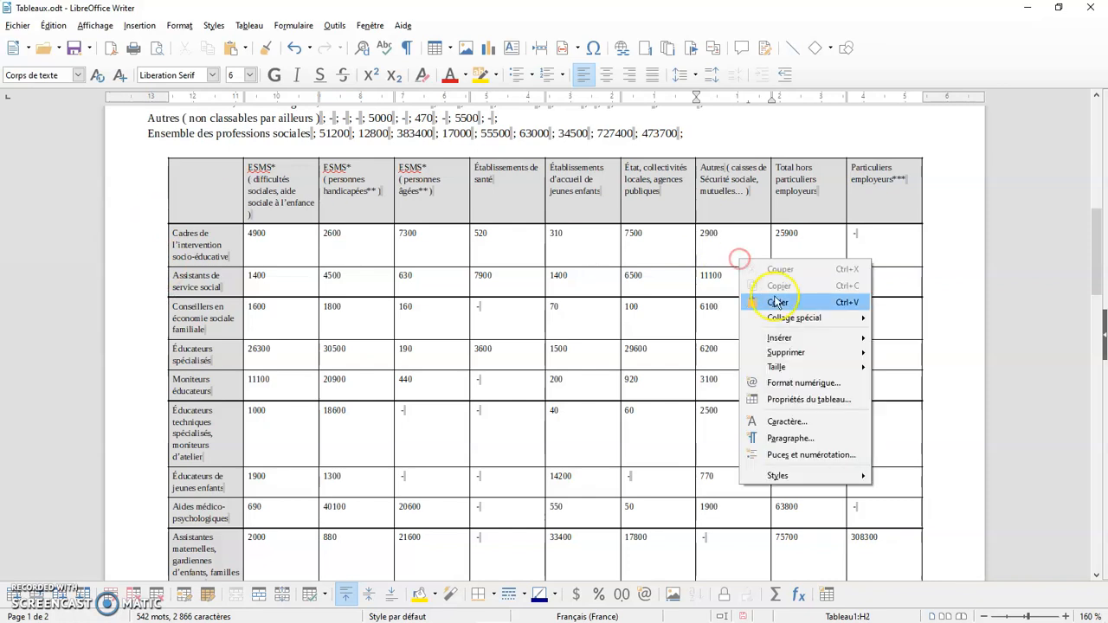
{"action": "left_click", "coordinate": [806, 399]}
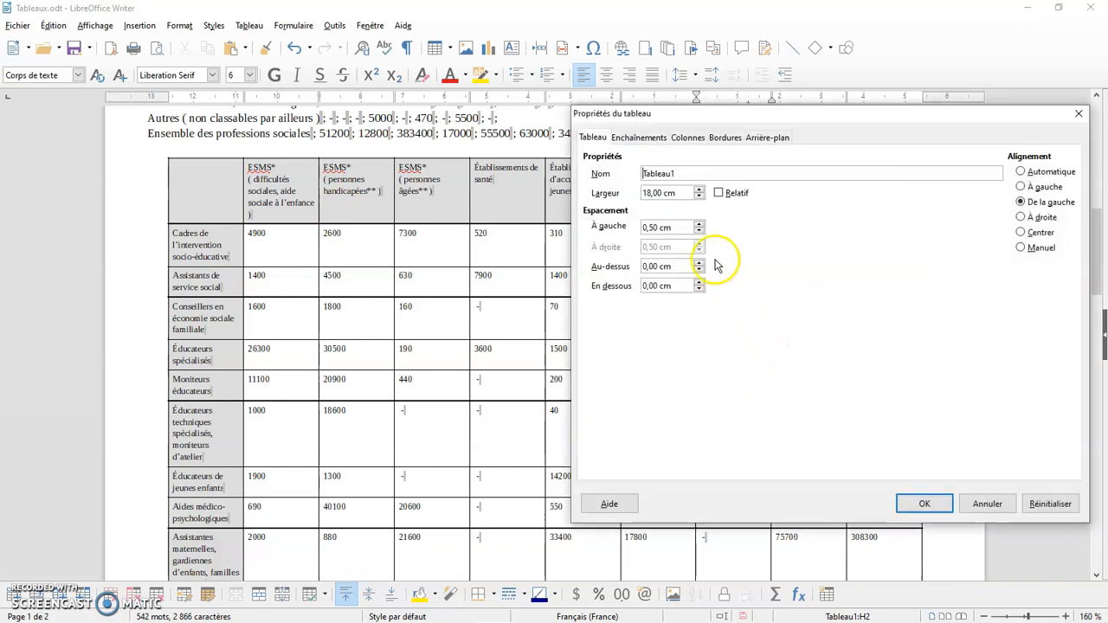
{"action": "left_click", "coordinate": [699, 196]}
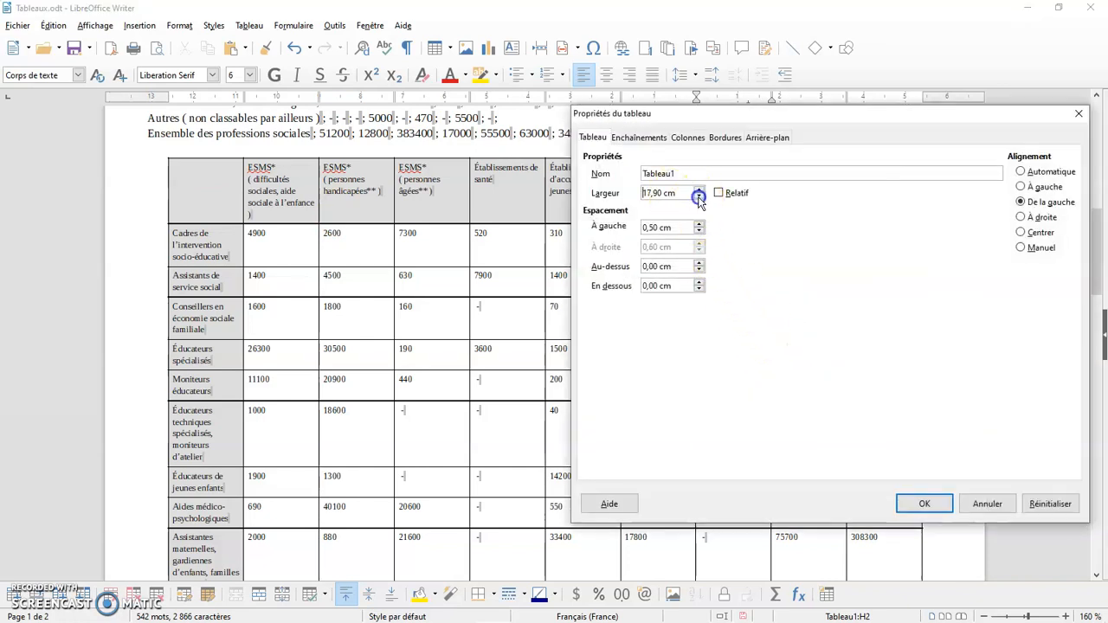
{"action": "left_click", "coordinate": [699, 198]}
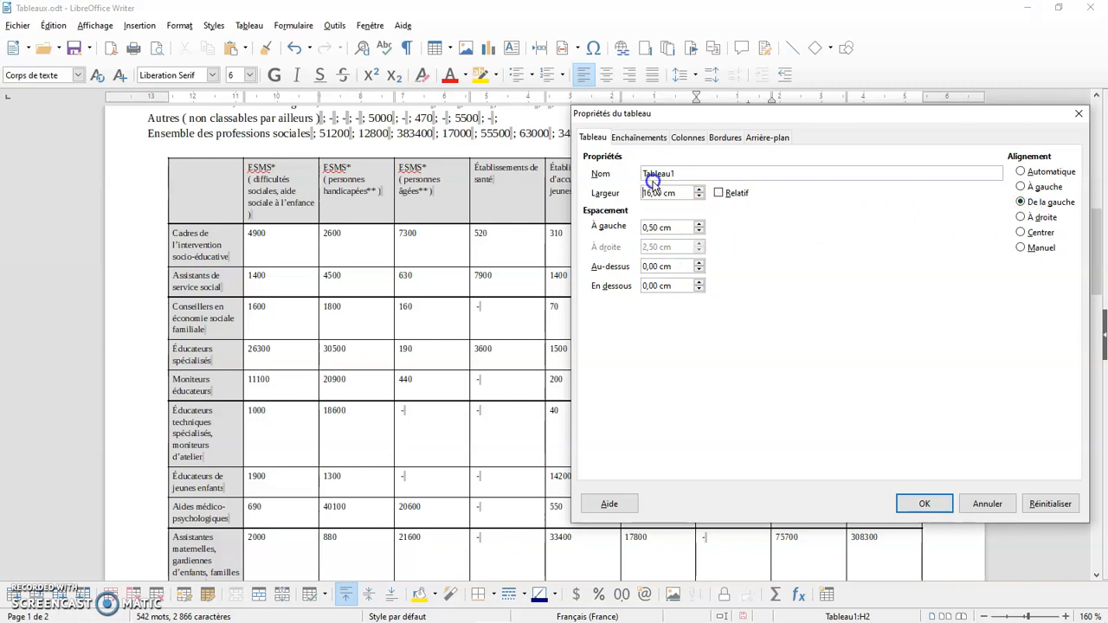
{"action": "left_click", "coordinate": [916, 502]}
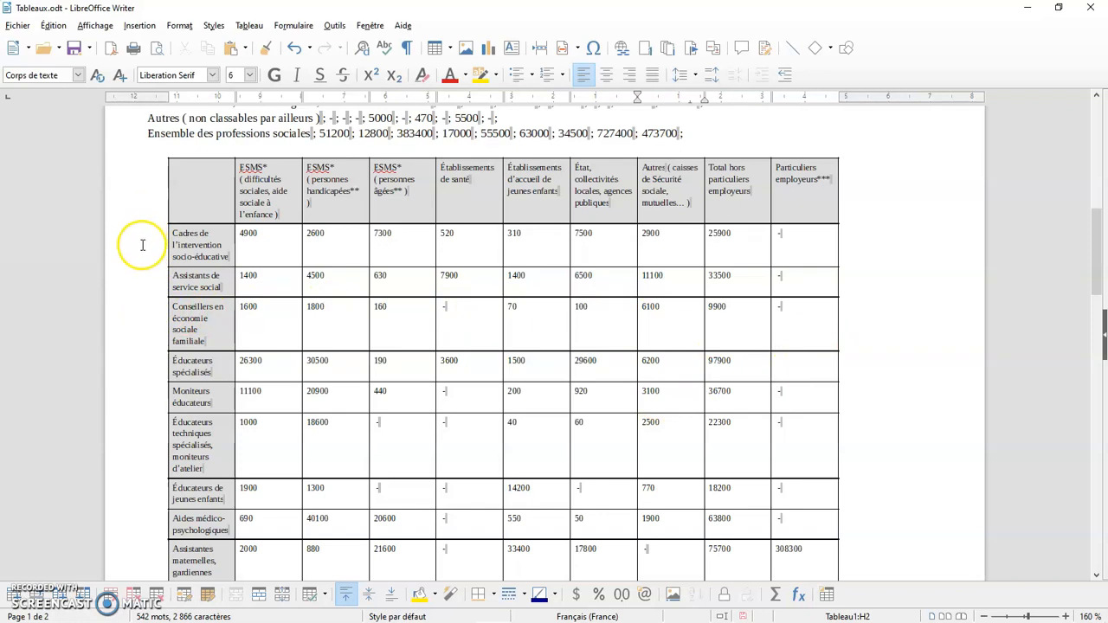
- Set the table's alignment to À droite with a width of 18 cm and apply it
{"action": "right_click", "coordinate": [613, 319]}
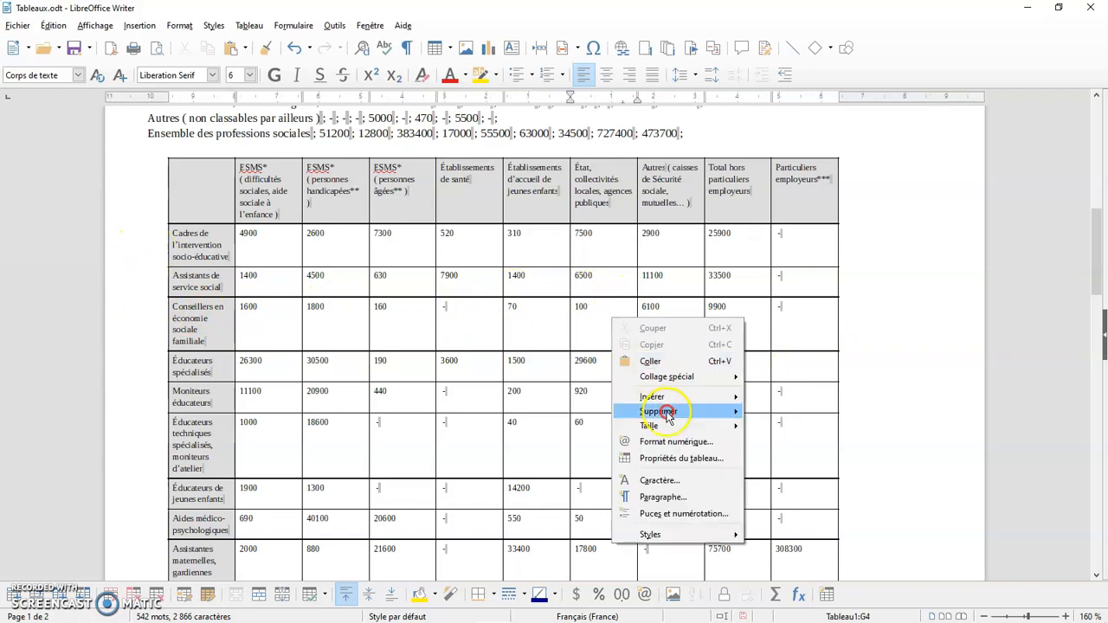
{"action": "left_click", "coordinate": [681, 458]}
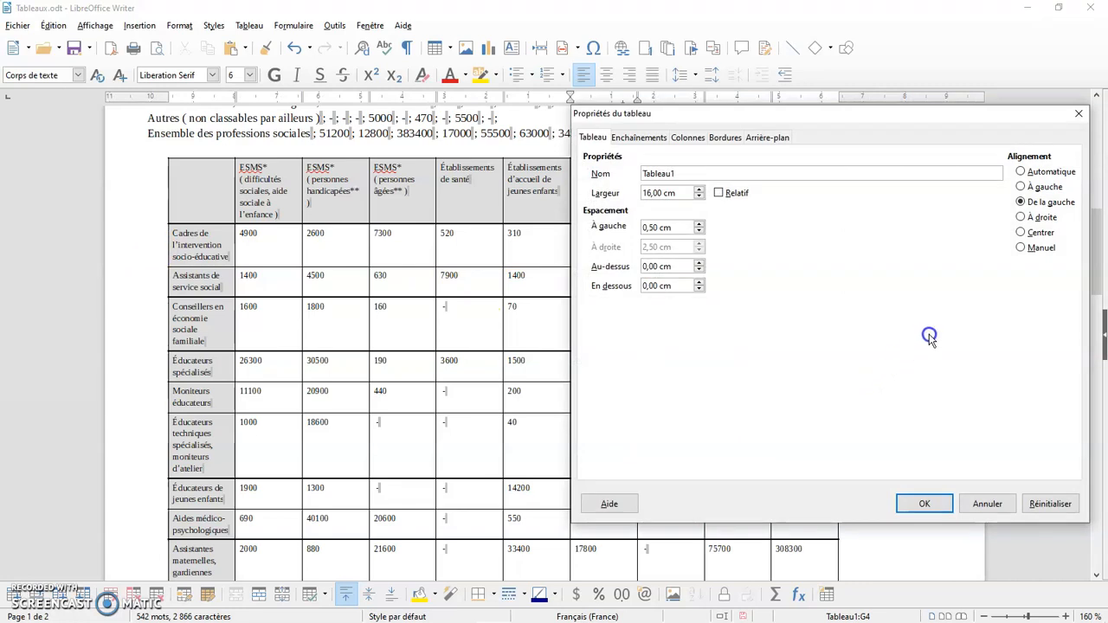
{"action": "left_click", "coordinate": [1021, 217]}
{"action": "left_click_drag", "start_coordinate": [673, 193], "coordinate": [636, 193]}
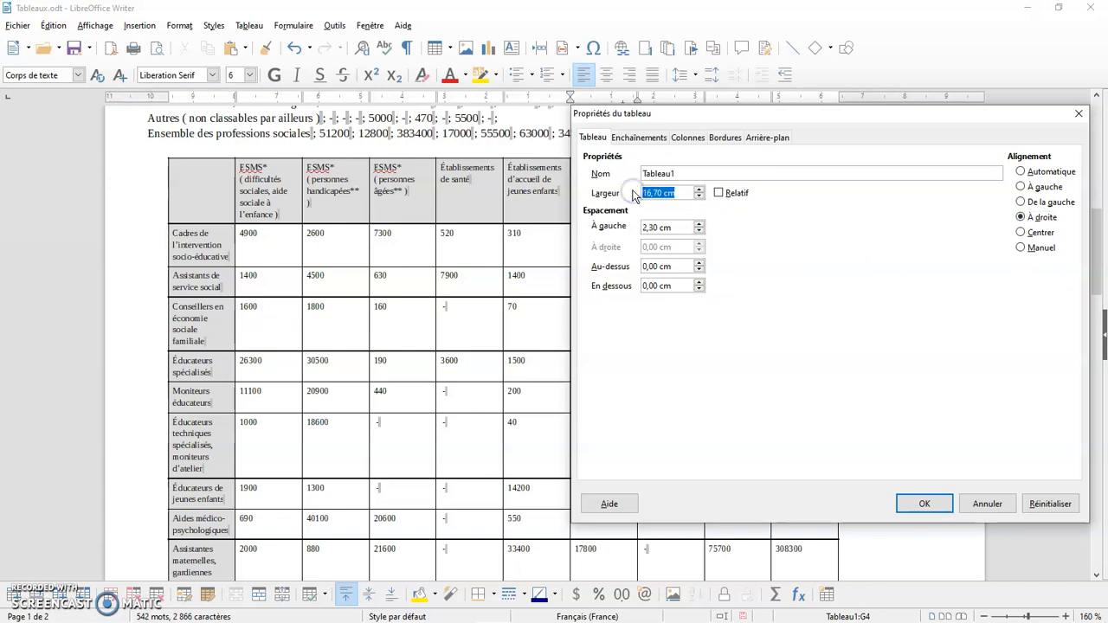
{"action": "type", "text": "18"}
{"action": "left_click", "coordinate": [683, 263]}
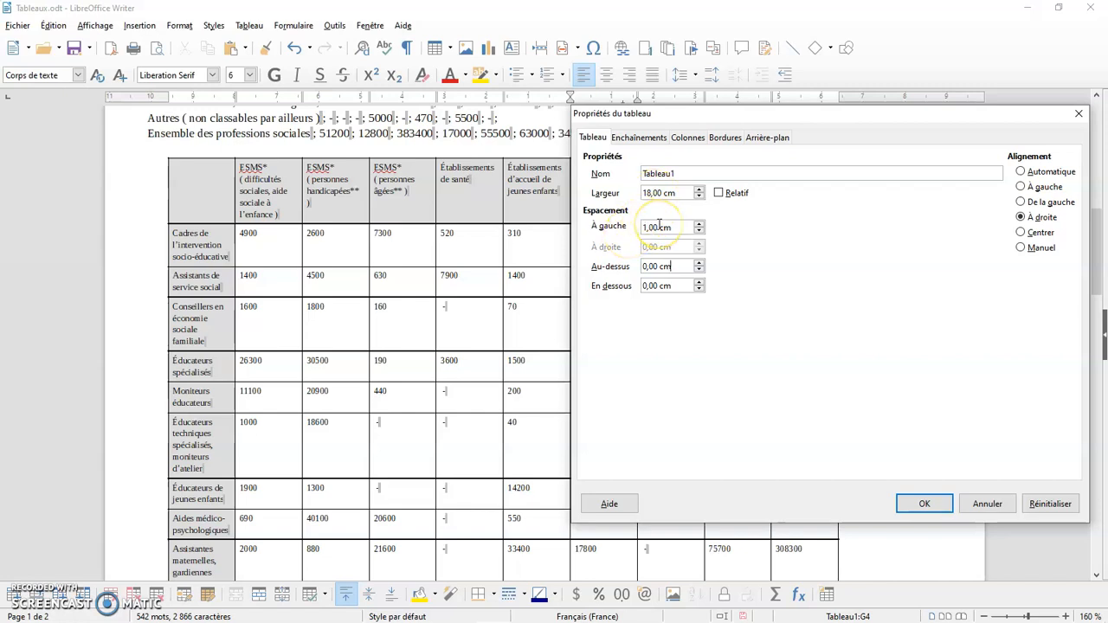
{"action": "left_click", "coordinate": [913, 500]}
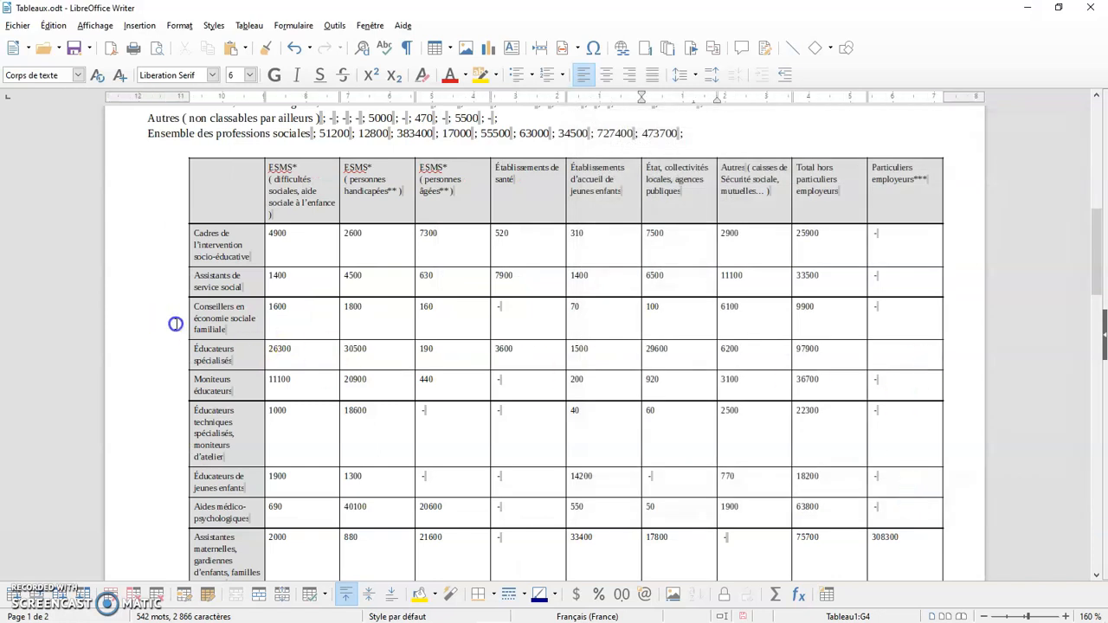
- Open the table's properties, choose the Centrer alignment and reduce the width to 17 cm
{"action": "right_click", "coordinate": [658, 317]}
{"action": "left_click", "coordinate": [731, 457]}
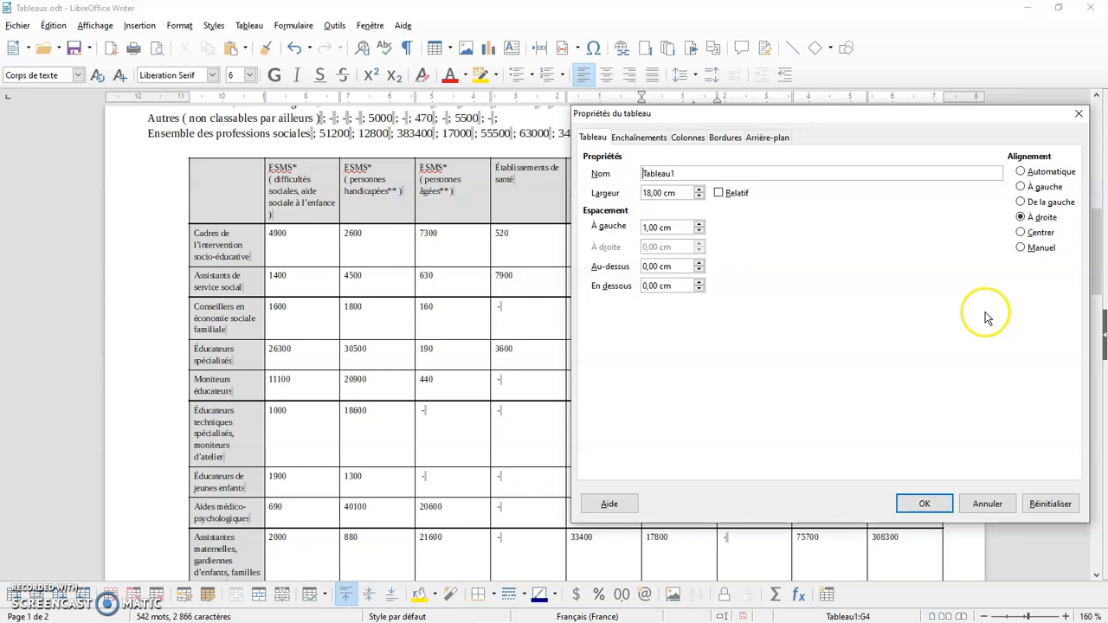
{"action": "left_click", "coordinate": [1039, 232]}
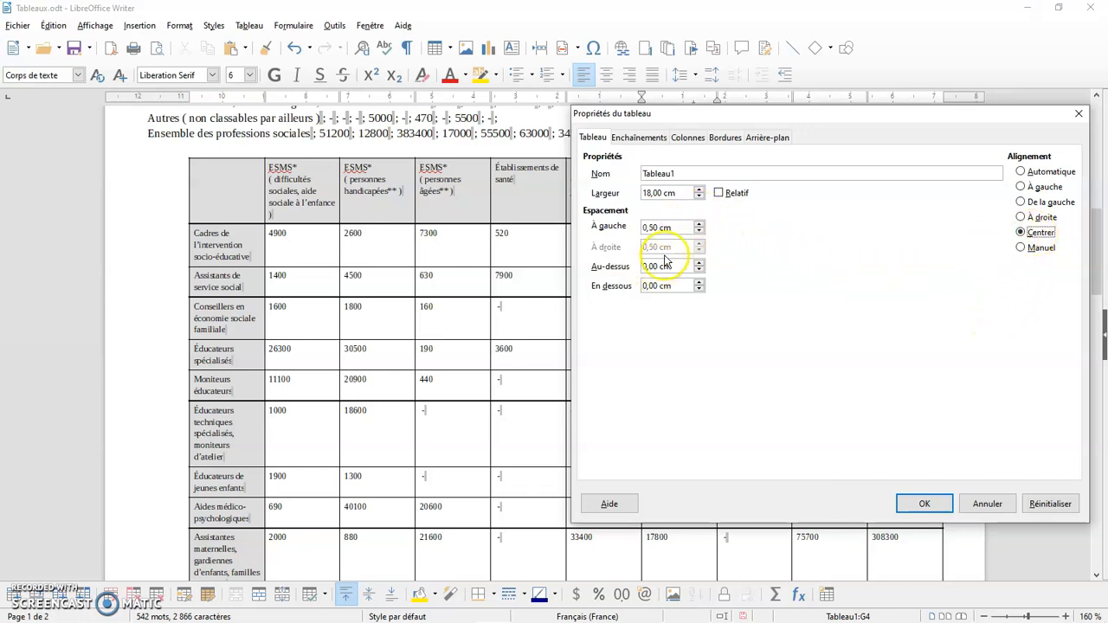
{"action": "left_click", "coordinate": [699, 196]}
{"action": "left_click", "coordinate": [698, 196]}
{"action": "left_click", "coordinate": [699, 197]}
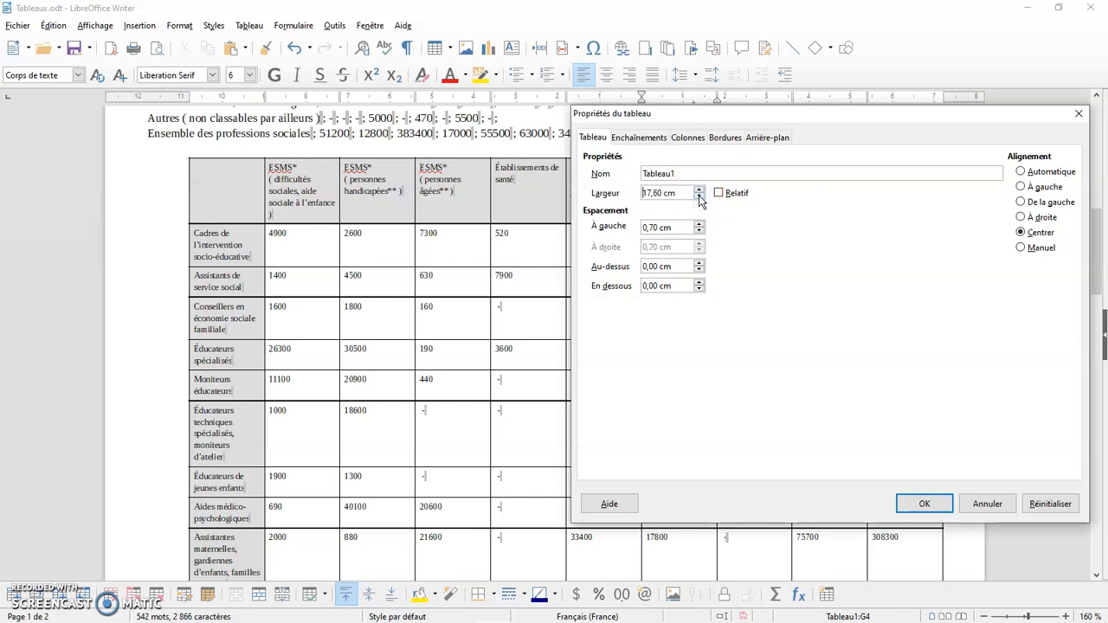
{"action": "left_click", "coordinate": [699, 196]}
- Try the Manuel, Automatique and À gauche alignment options for the table
{"action": "left_click", "coordinate": [1022, 250]}
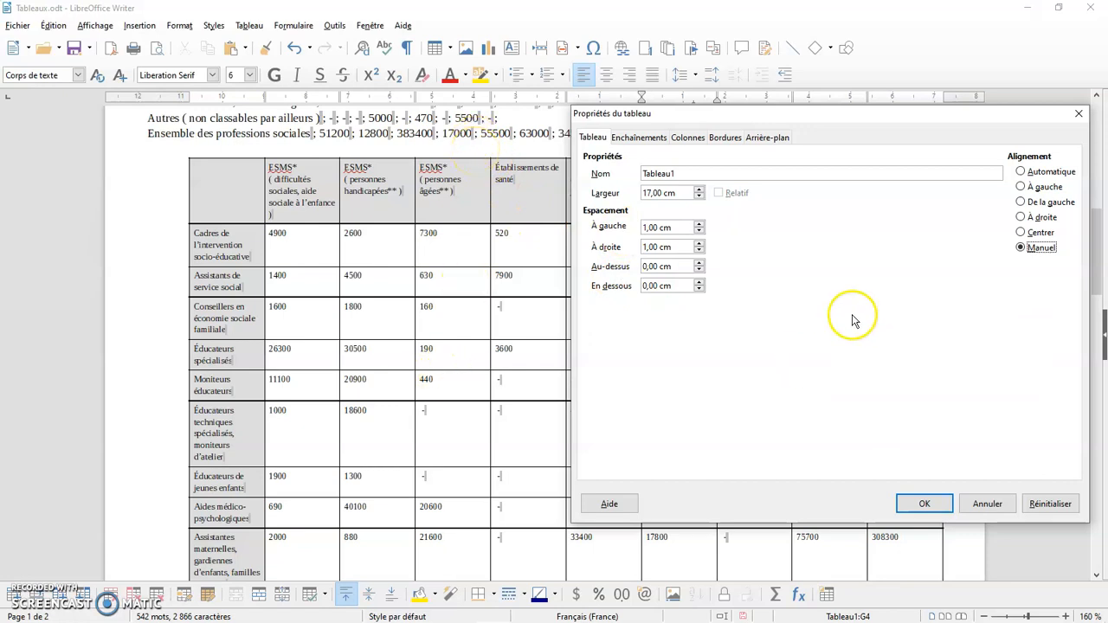
{"action": "left_click", "coordinate": [1022, 172]}
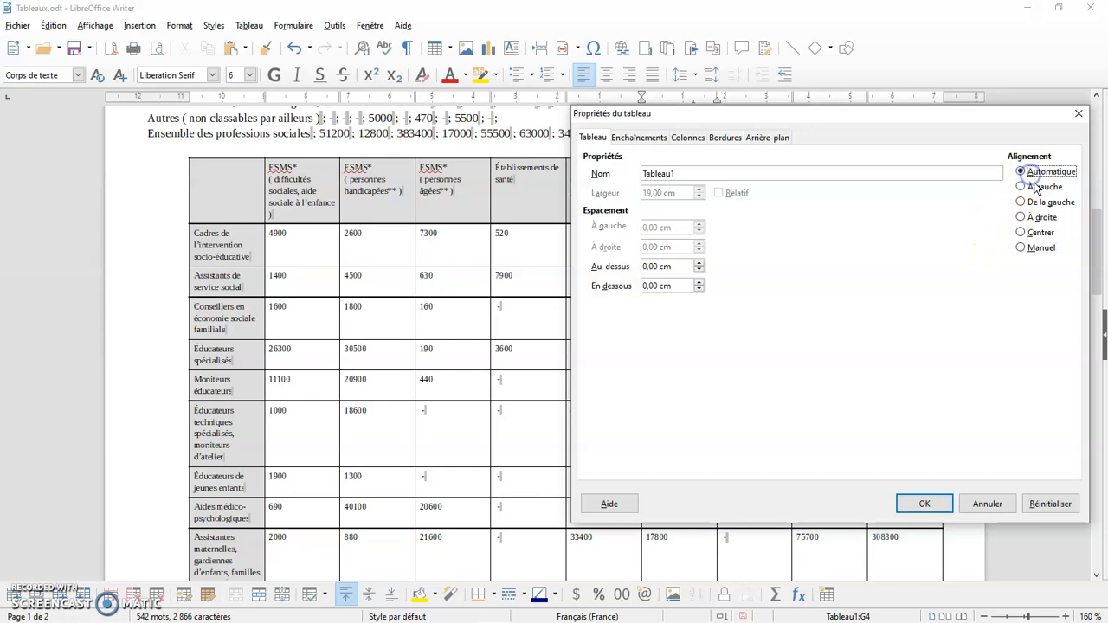
{"action": "left_click", "coordinate": [1036, 189]}
- Centre the table with a width of 18 cm, apply the properties and return to the table
{"action": "left_click", "coordinate": [1039, 234]}
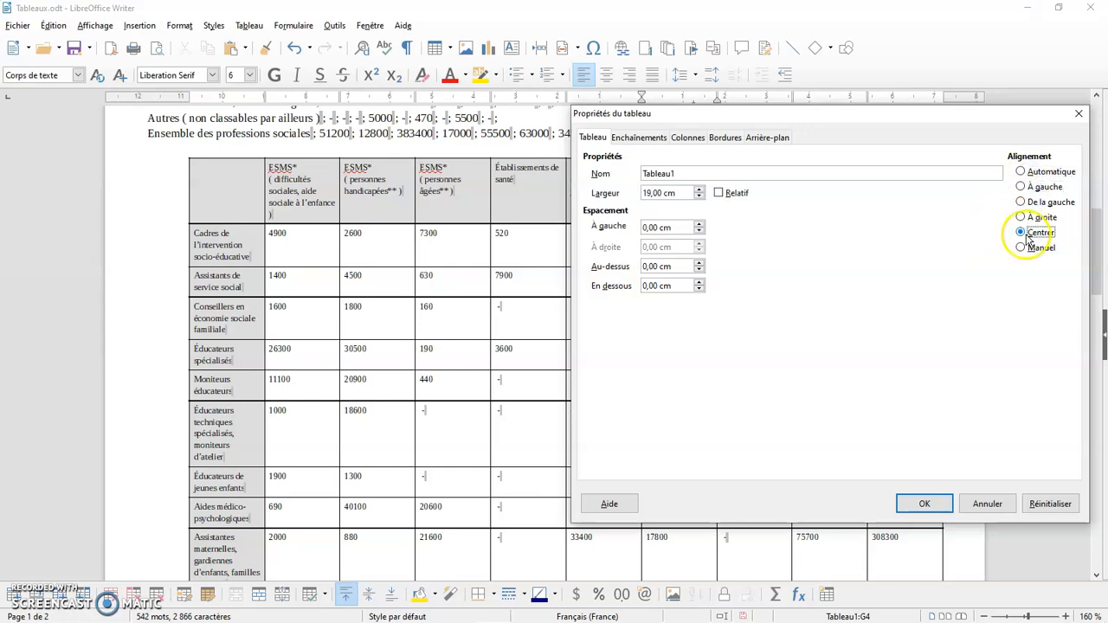
{"action": "left_click", "coordinate": [700, 198]}
{"action": "left_click", "coordinate": [700, 197]}
{"action": "left_click", "coordinate": [700, 197]}
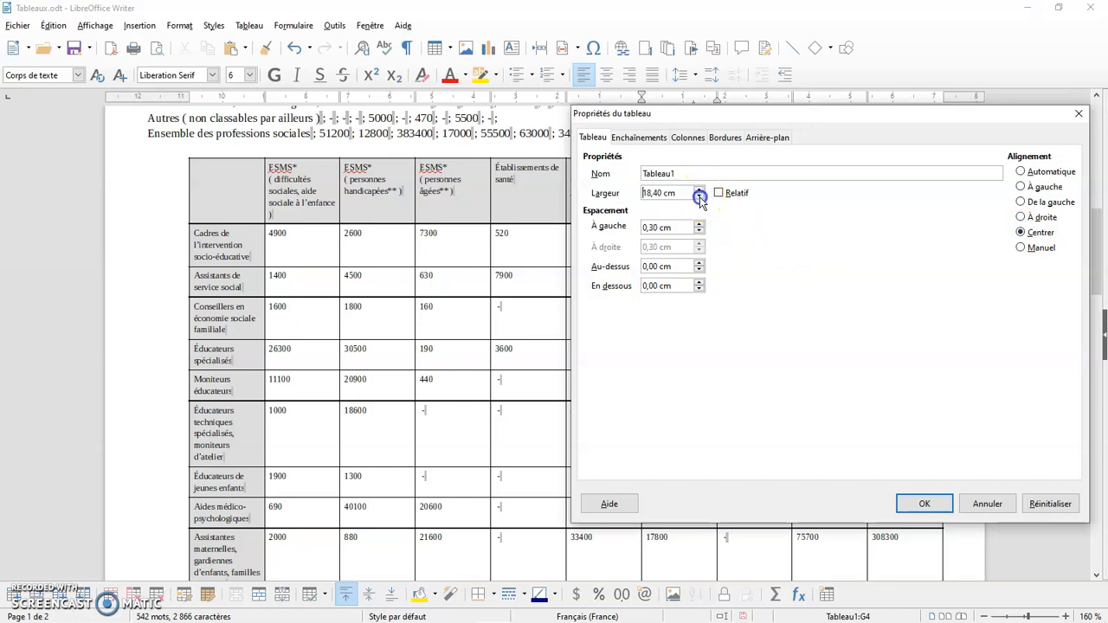
{"action": "left_click", "coordinate": [700, 197]}
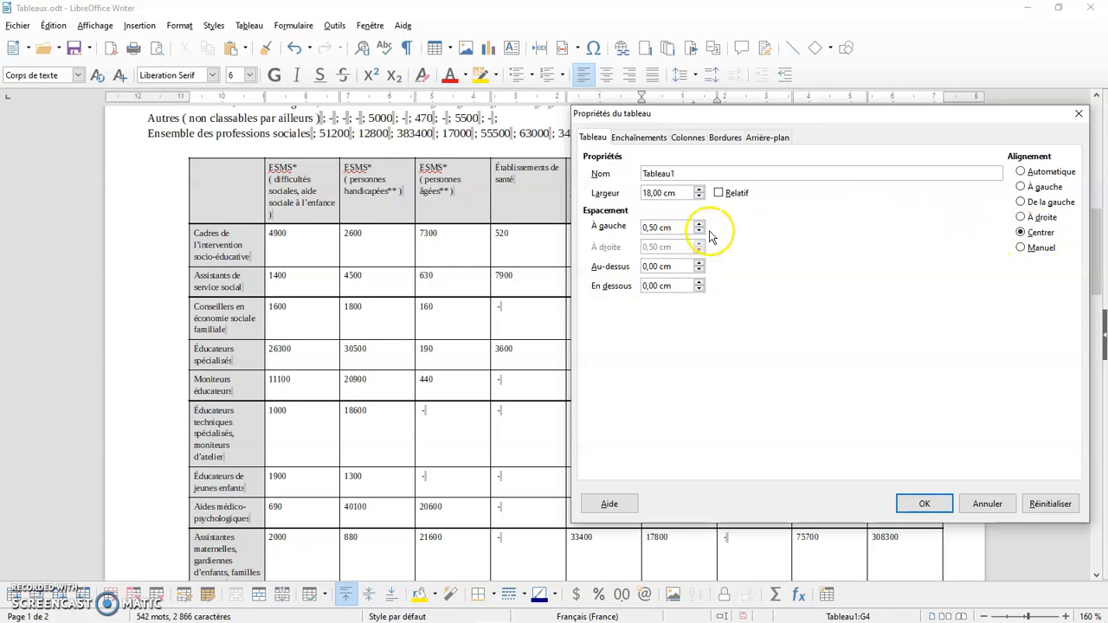
{"action": "left_click", "coordinate": [925, 505]}
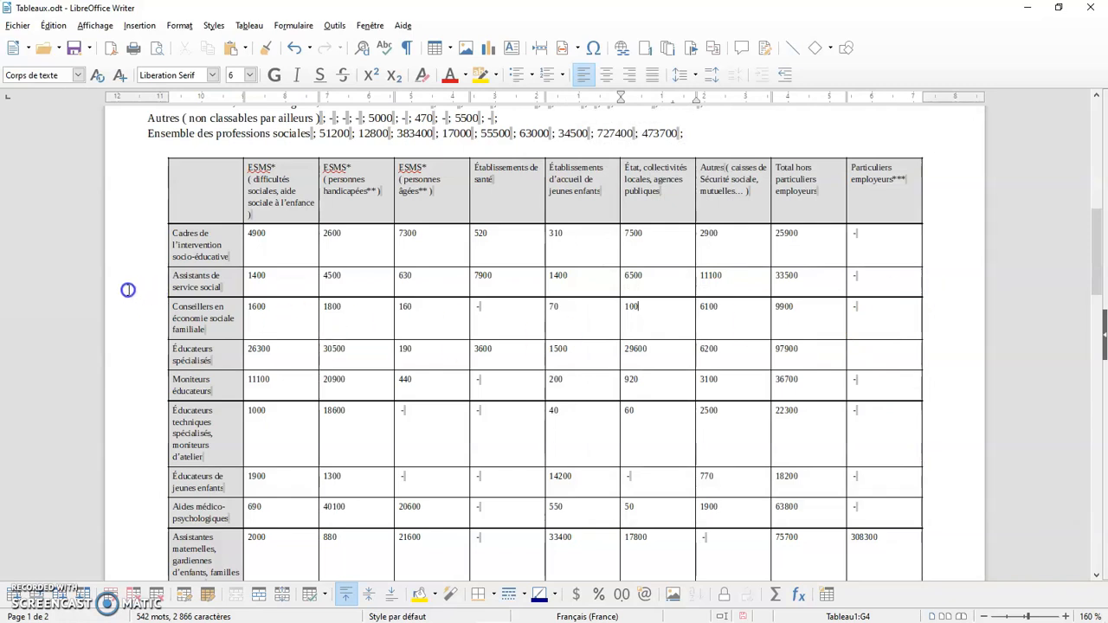
{"action": "left_click", "coordinate": [890, 357]}
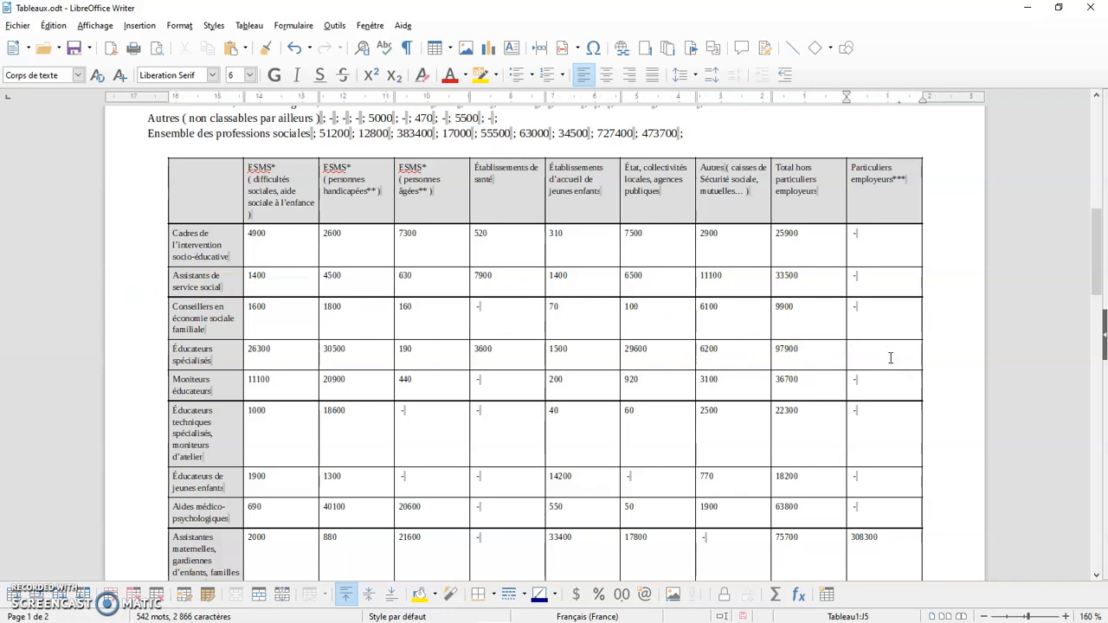